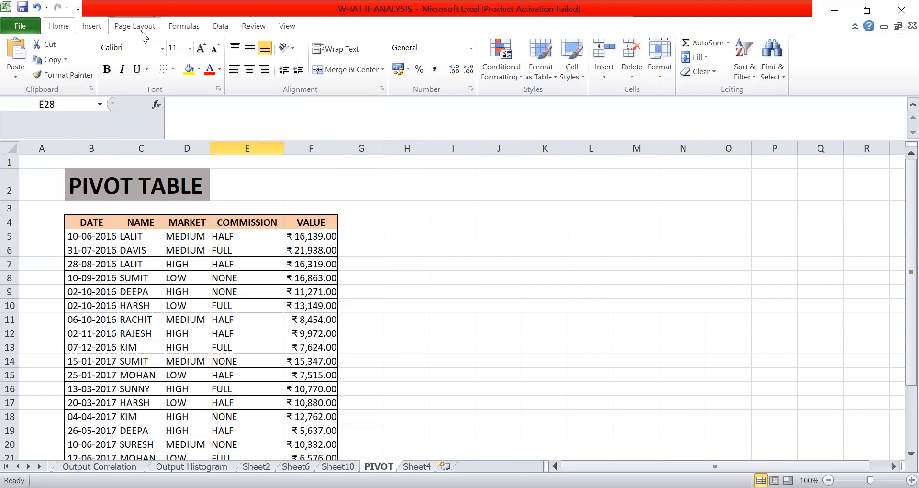
Create a PivotTable from the sales data range B4:F24 on the PIVOT sheet, placed in a new worksheet.
click(98, 29)
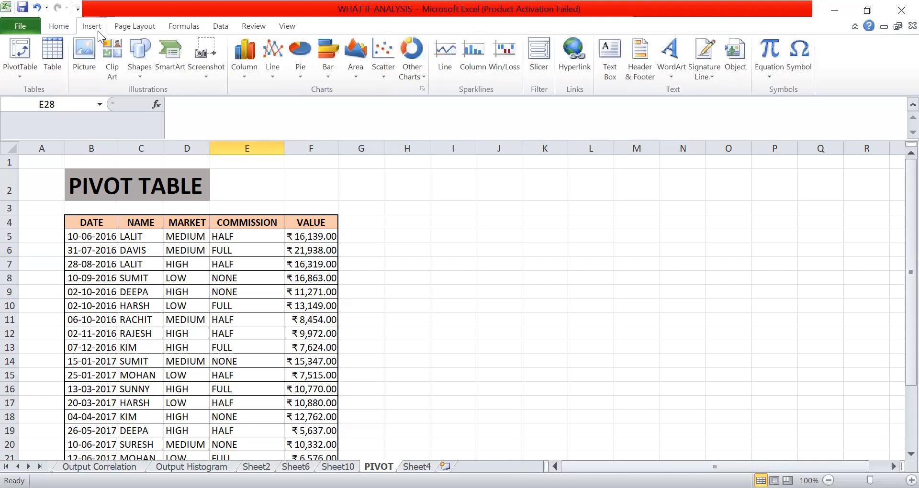
click(22, 71)
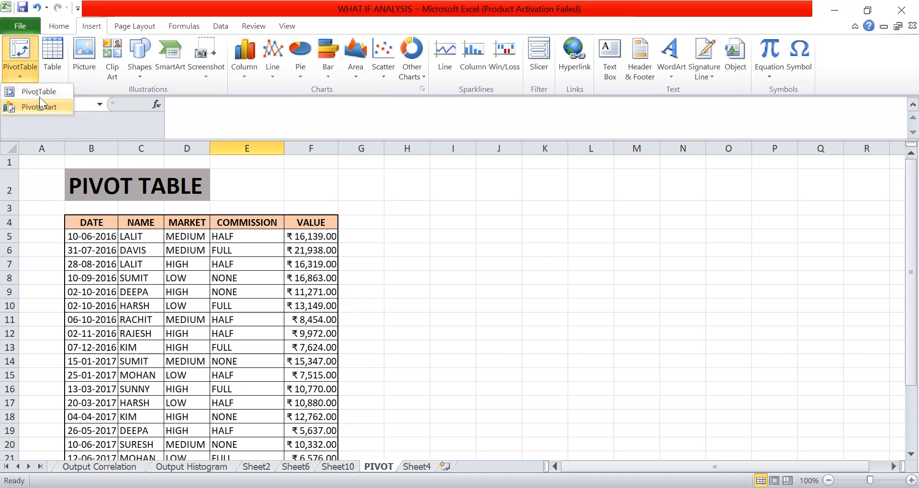
click(39, 91)
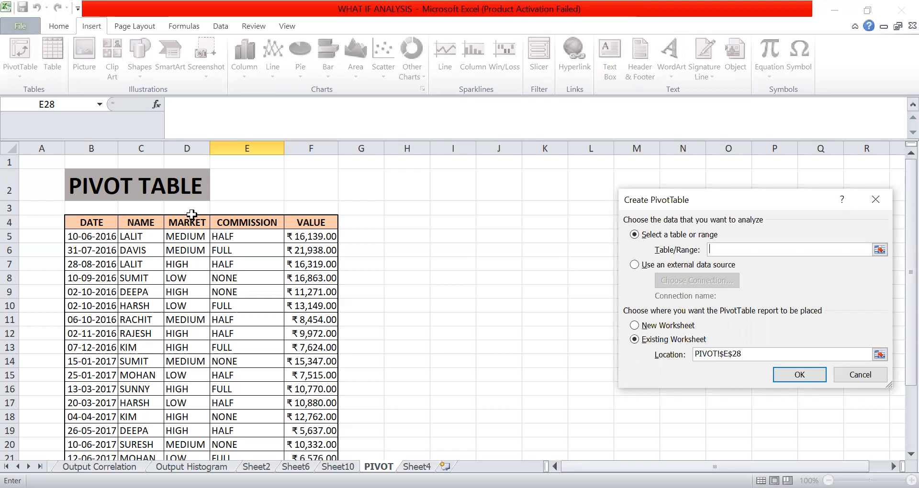
click(95, 221)
key(ctrl+shift+Right)
key(ctrl+shift+Down)
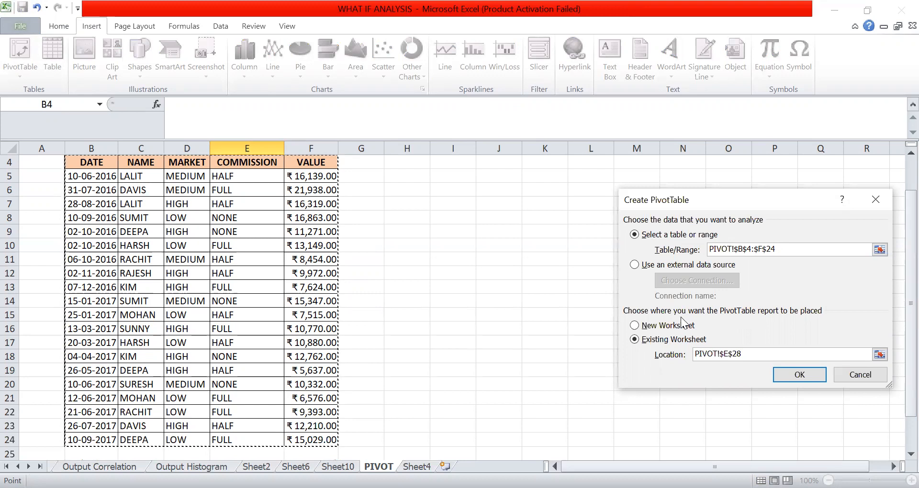
click(635, 327)
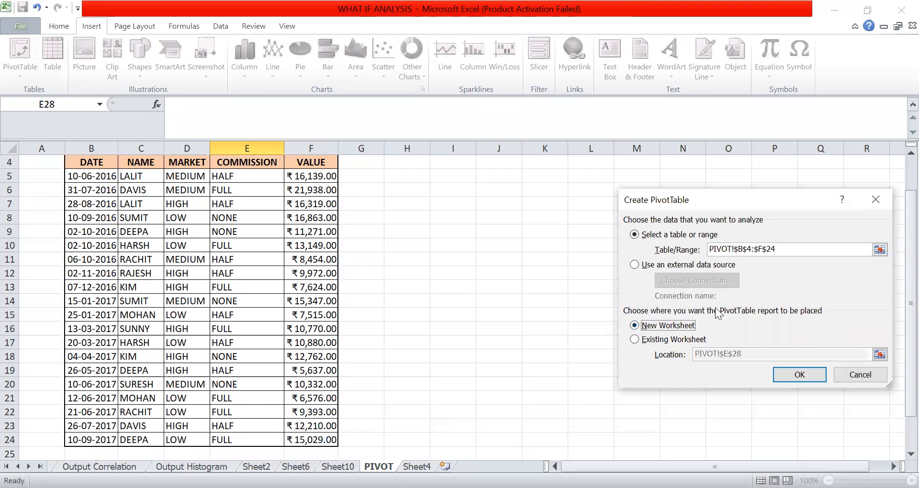
click(800, 374)
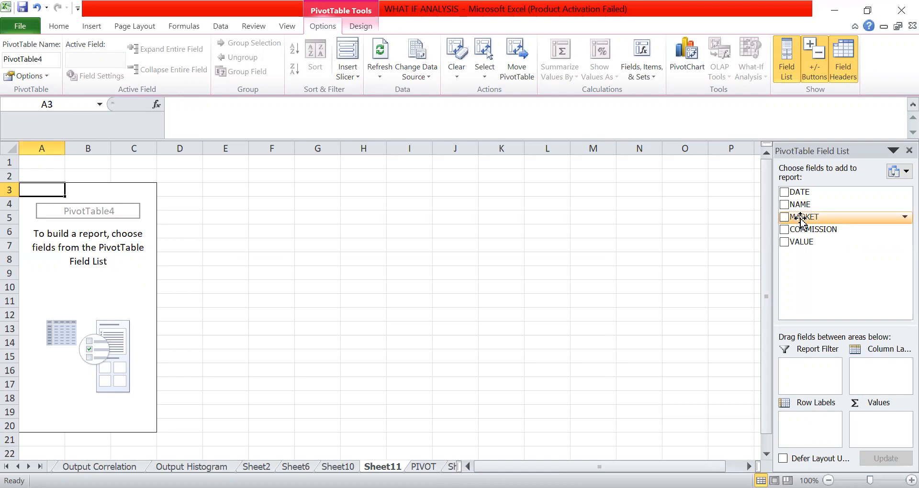
Try MARKET as row labels with COMMISSION as values, and clear both fields from the pivot table.
drag(801, 221, 820, 425)
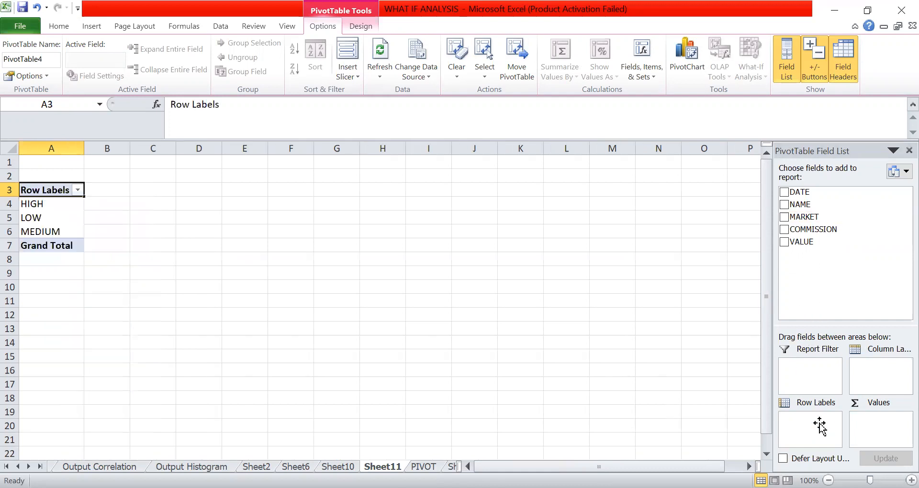
drag(811, 230, 854, 427)
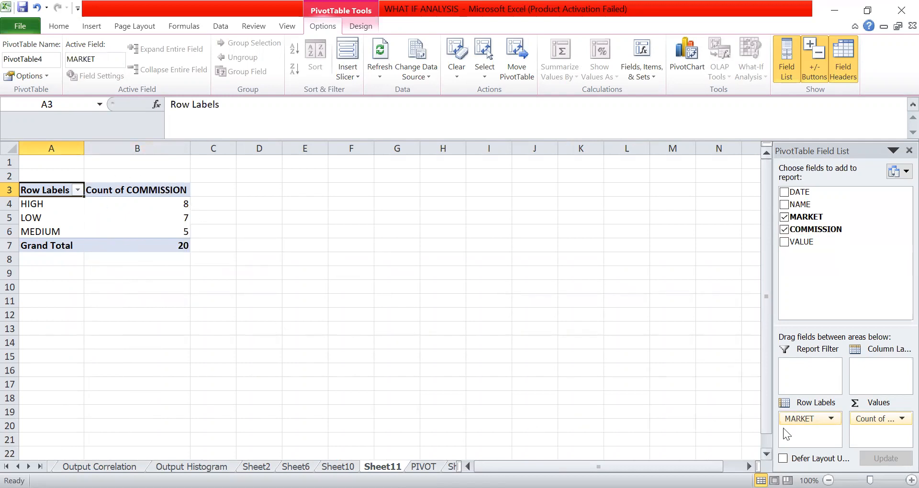
drag(796, 419, 622, 365)
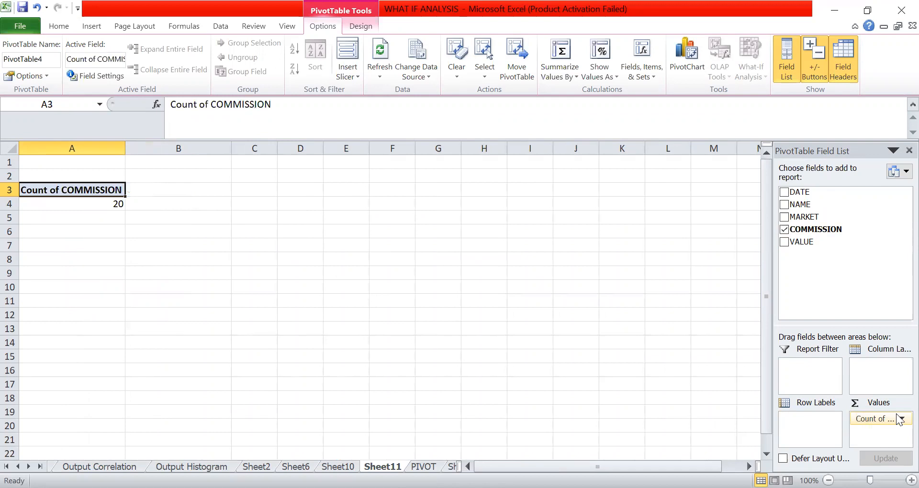
drag(871, 420, 735, 375)
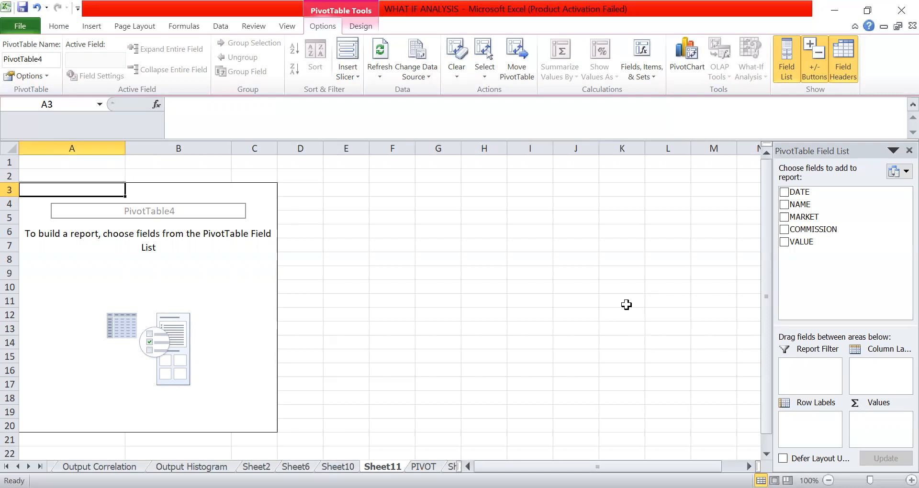
Build the pivot table with COMMISSION as report filter, MARKET as row labels and VALUE as values.
drag(789, 233, 805, 372)
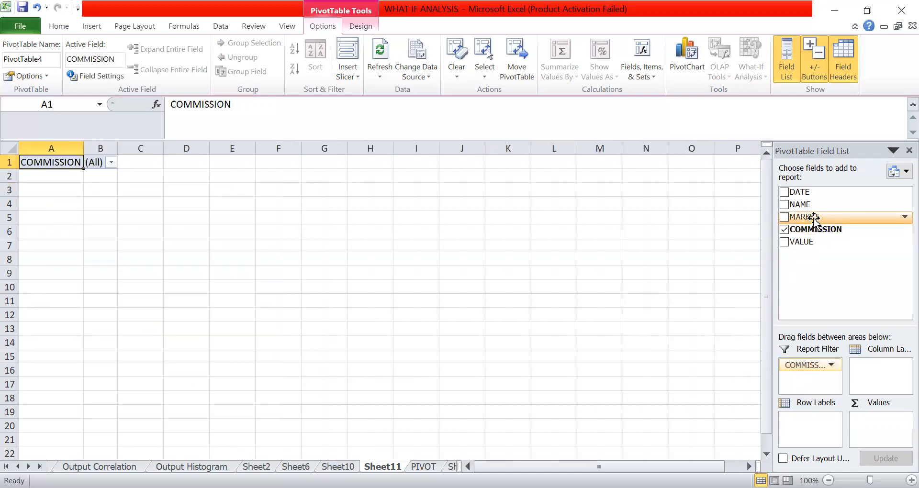
drag(814, 218, 815, 430)
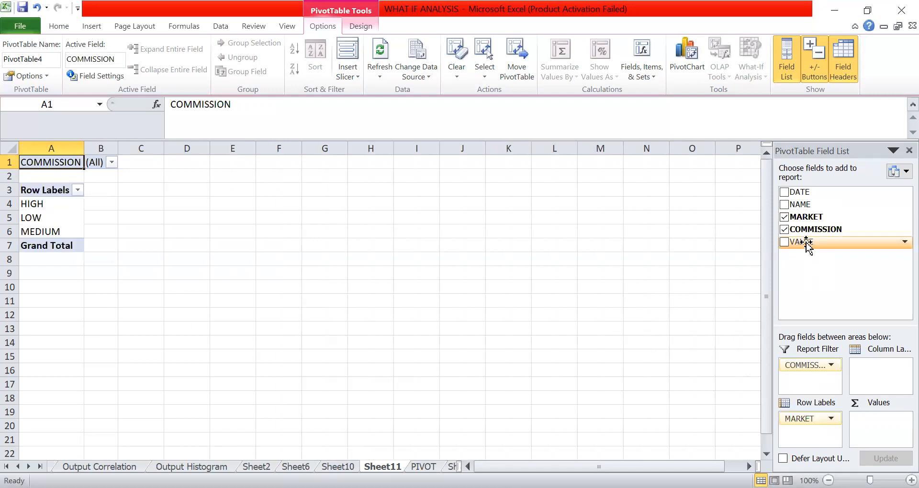
drag(808, 243, 883, 430)
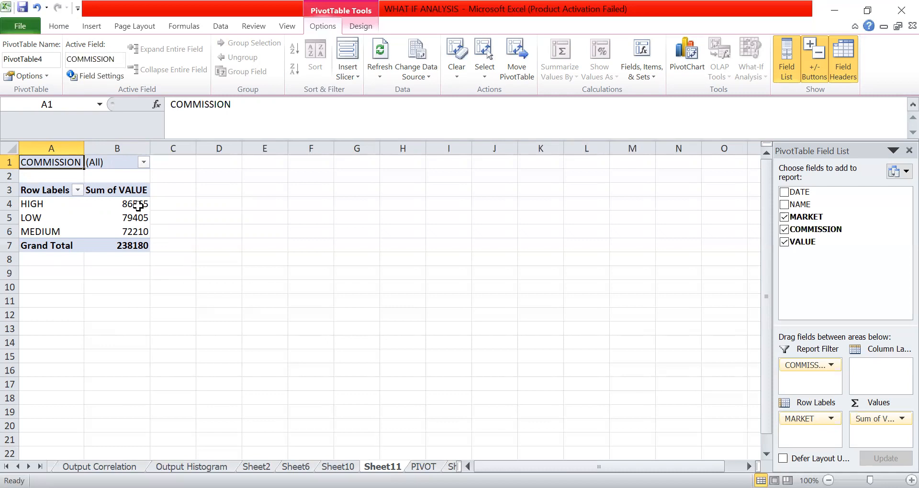
mouse_move(138, 206)
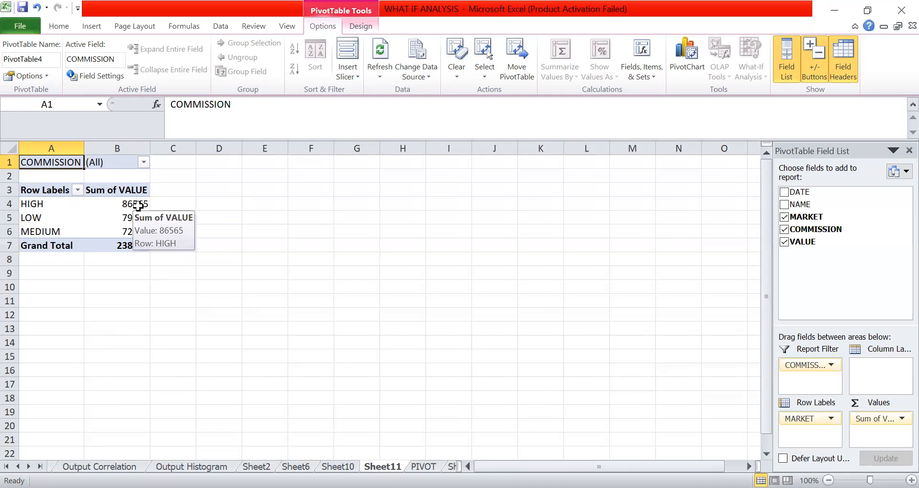
Enable multiple-item selection in the COMMISSION report filter and limit it to FULL.
click(141, 163)
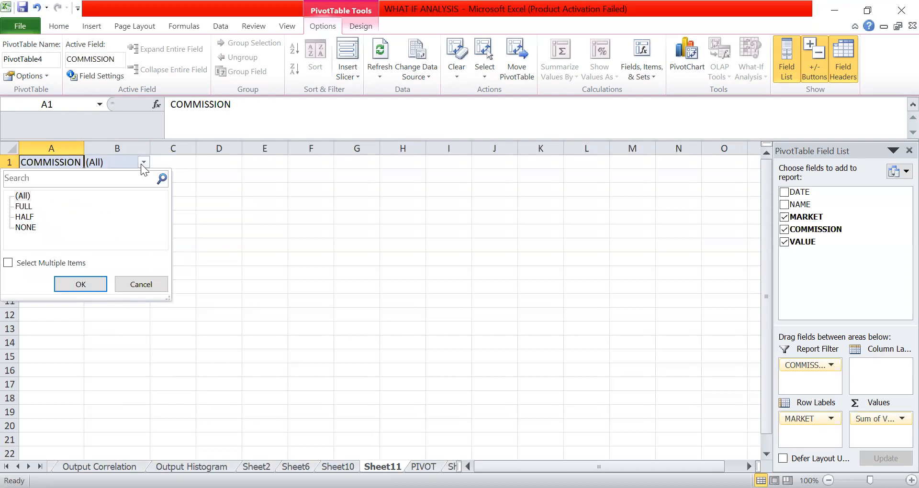
click(8, 265)
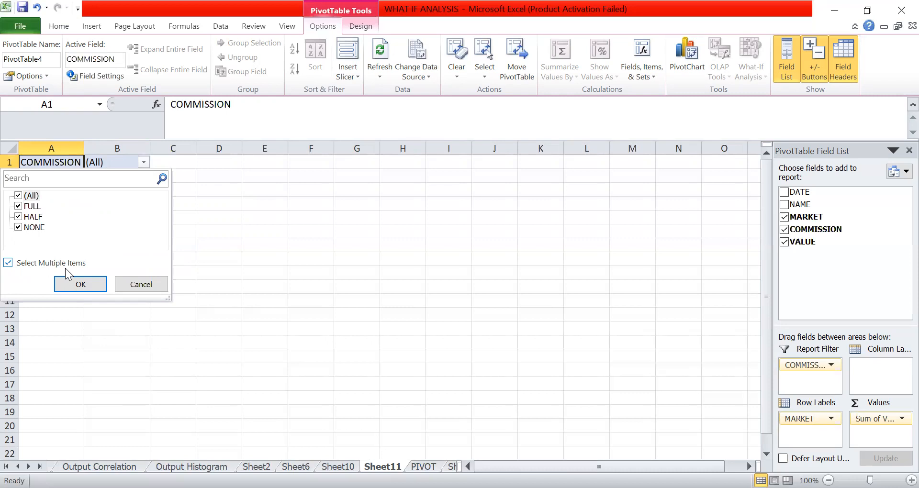
click(22, 208)
click(18, 206)
click(18, 216)
click(18, 227)
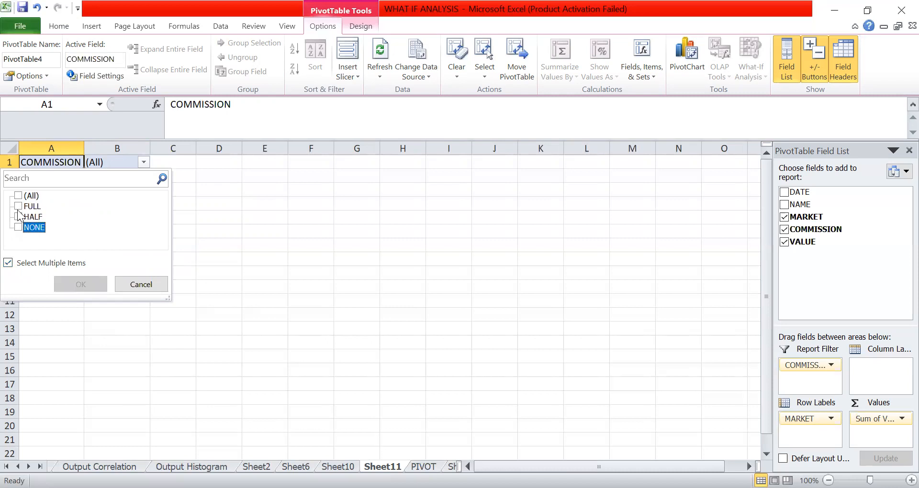
click(18, 206)
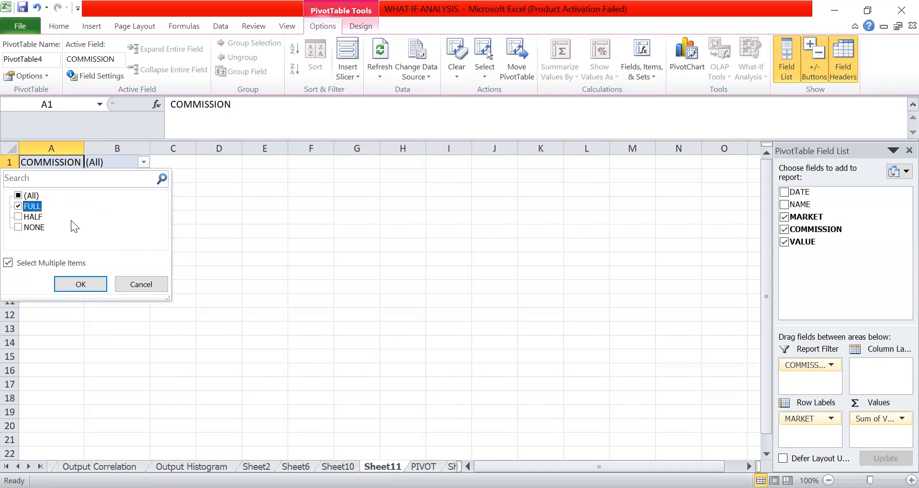
click(81, 285)
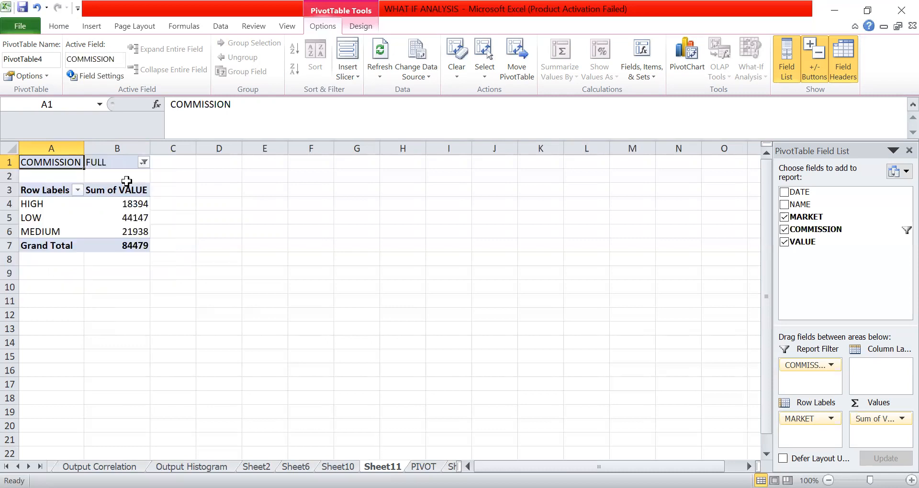
mouse_move(124, 236)
mouse_move(46, 205)
Replace the pivot layout with DATE as row labels and VALUE as values, removing COMMISSION and MARKET.
drag(786, 366, 756, 380)
drag(804, 419, 697, 410)
drag(876, 419, 649, 315)
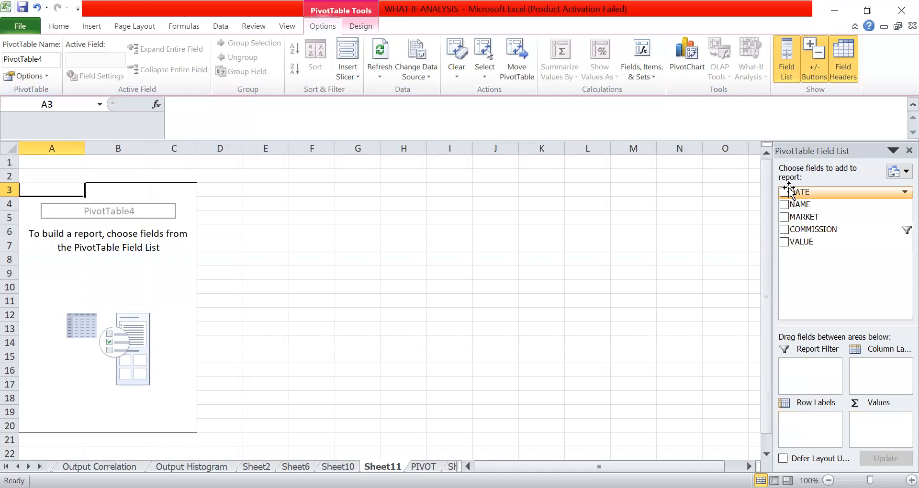
drag(789, 192, 809, 443)
drag(798, 242, 883, 434)
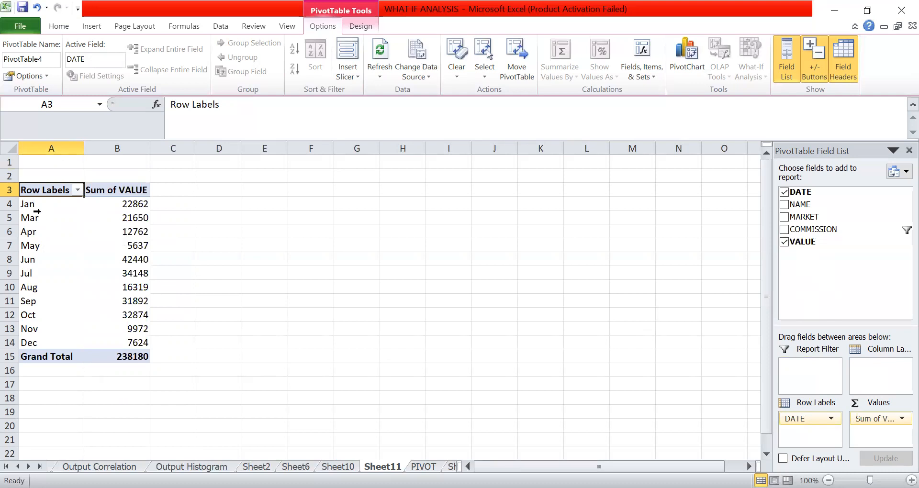
Ungroup the monthly DATE row labels into individual dates and look through the listed entries.
click(28, 204)
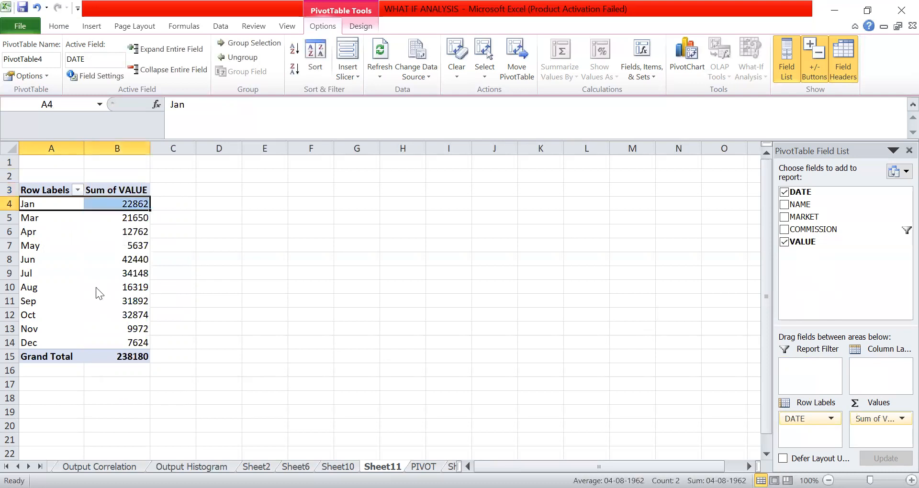
right_click(34, 205)
key(Return)
scroll(119, 292, down, 1)
scroll(119, 292, up, 1)
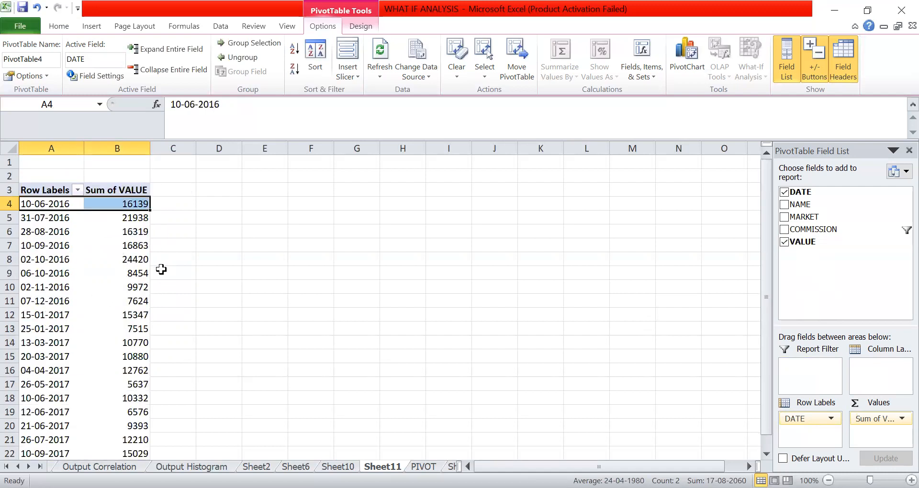
scroll(113, 236, down, 1)
scroll(72, 235, up, 1)
Group the individual dates in the pivot table's row labels by Months.
right_click(44, 205)
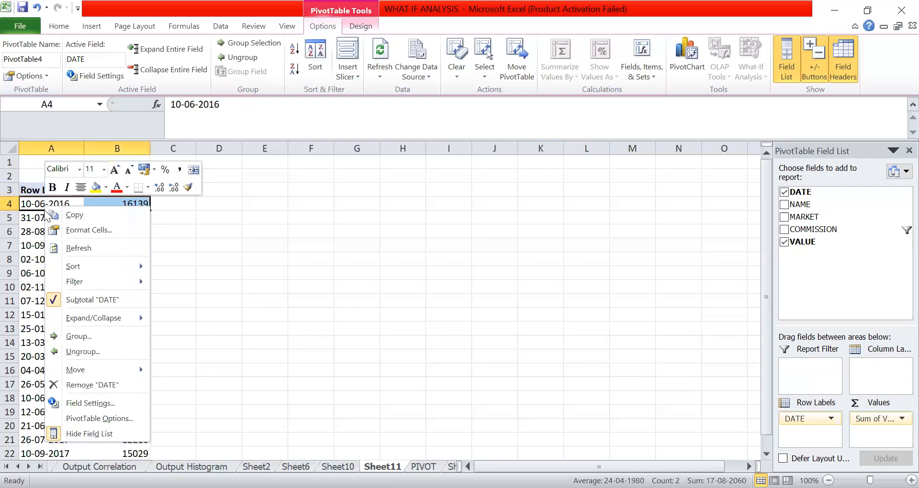
click(94, 338)
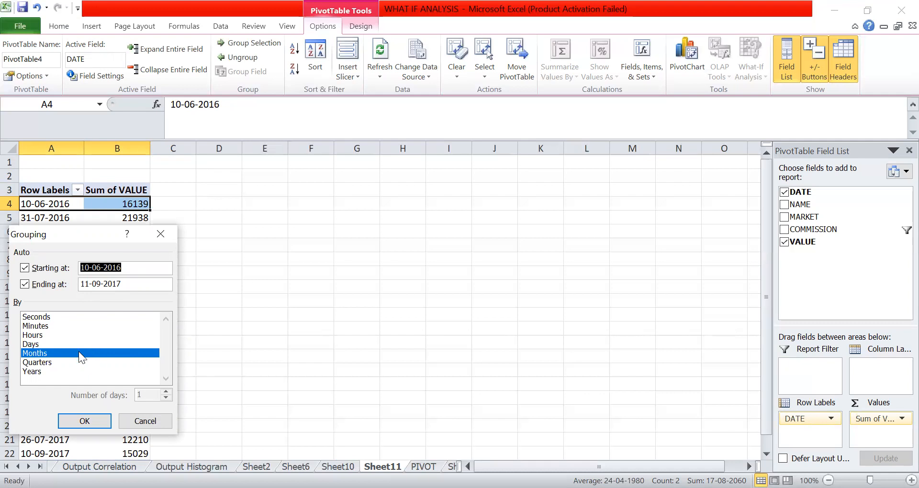
click(84, 421)
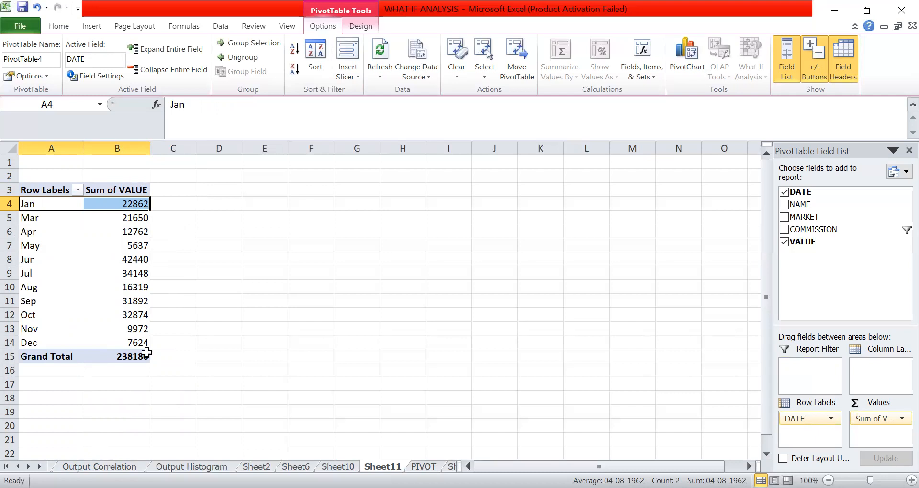
Extend the date grouping of the row labels to both Months and Years.
right_click(48, 204)
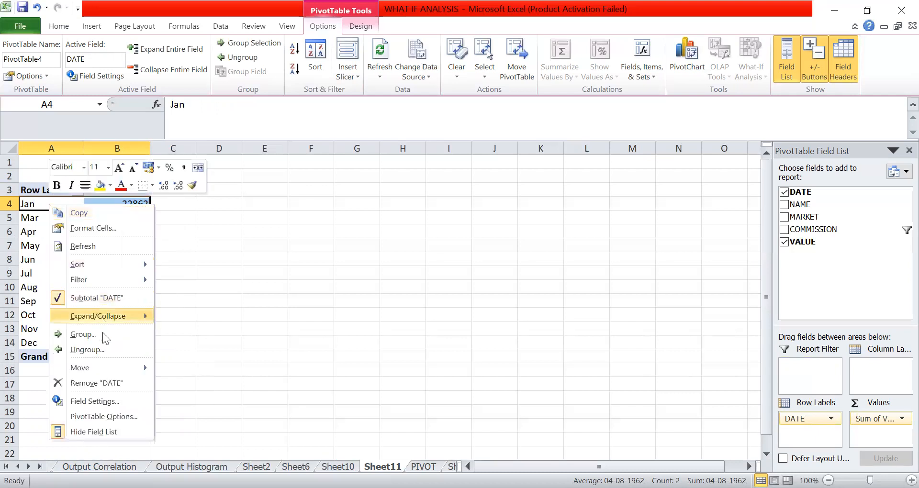
click(79, 335)
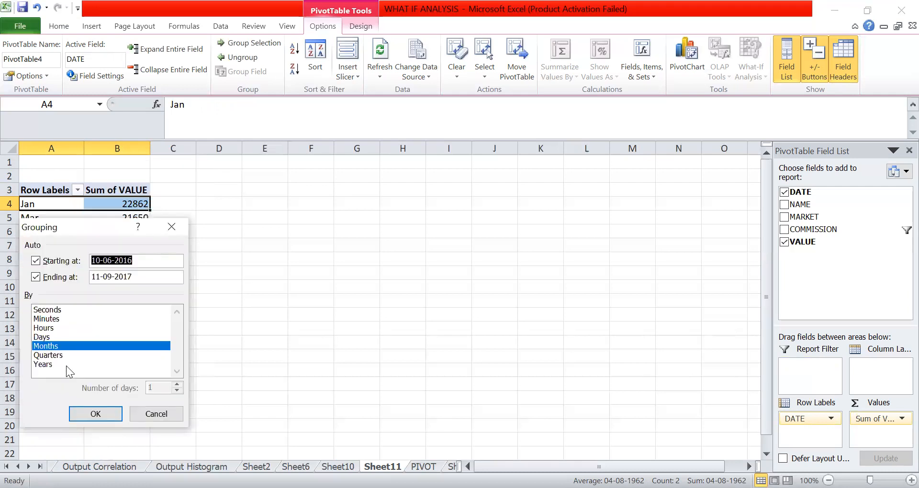
click(61, 367)
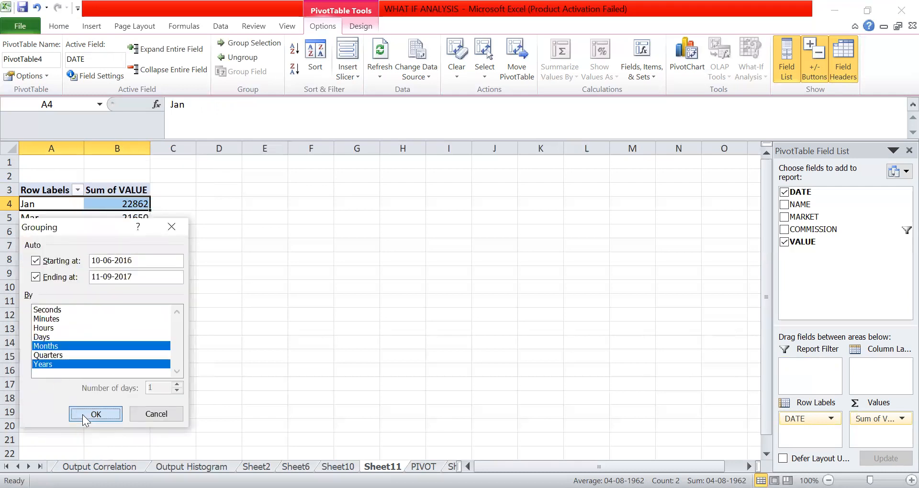
click(85, 416)
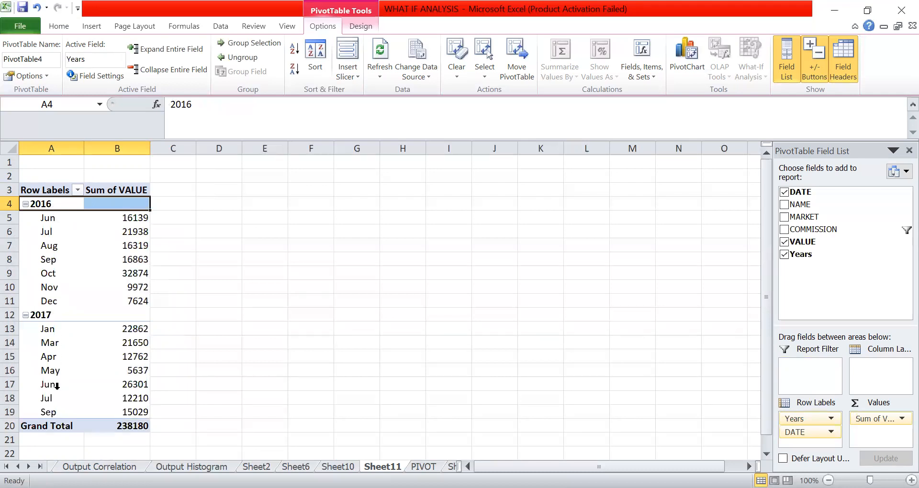
Add Quarters to the date grouping so the row labels use Months, Quarters and Years.
right_click(46, 221)
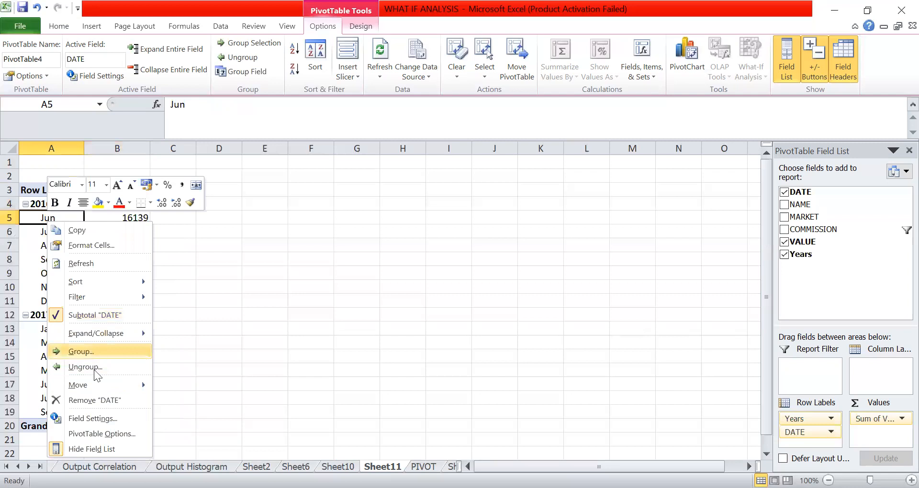
click(93, 353)
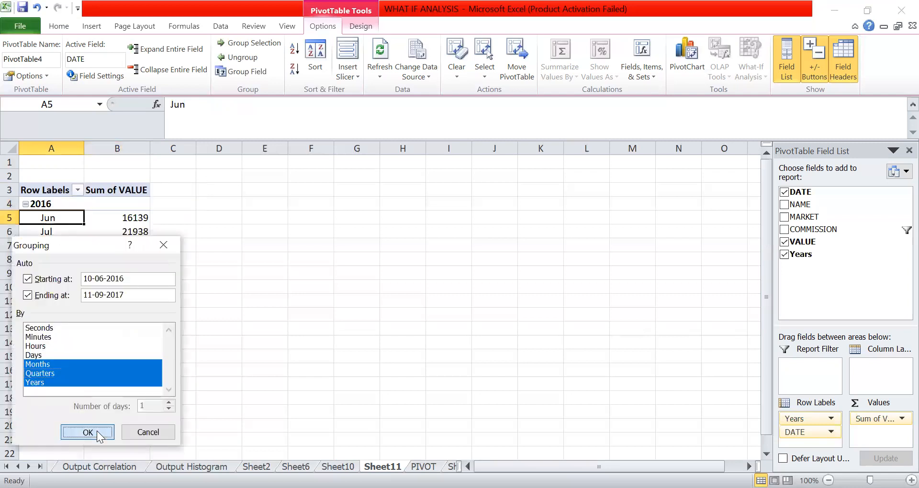
click(98, 434)
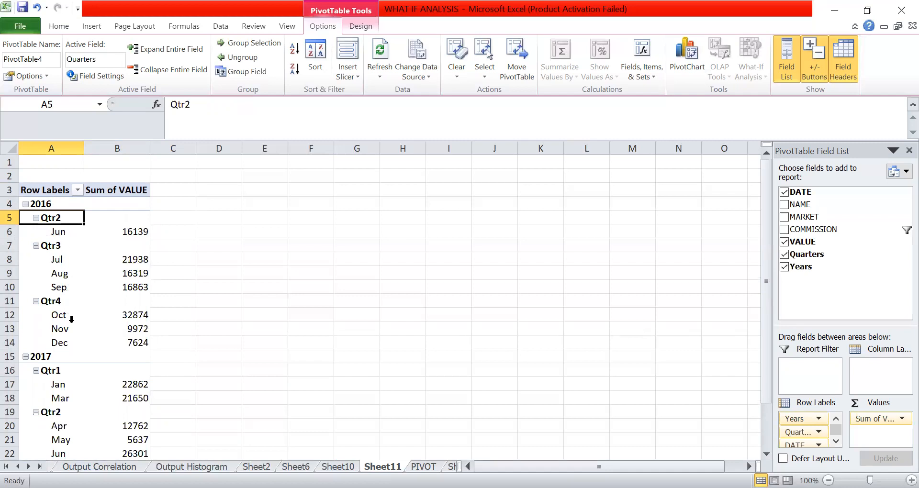
Ungroup the month, quarter and year row labels and regroup the individual dates by Months only.
right_click(58, 233)
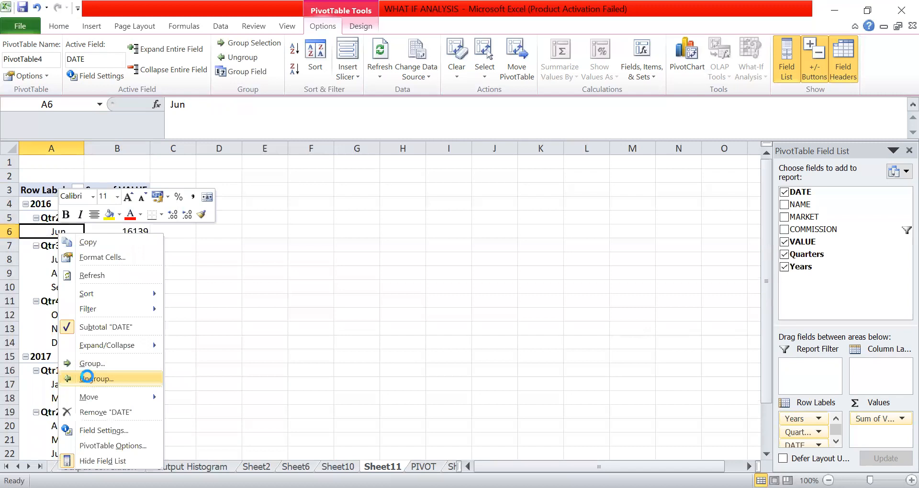
click(87, 376)
click(60, 205)
right_click(60, 206)
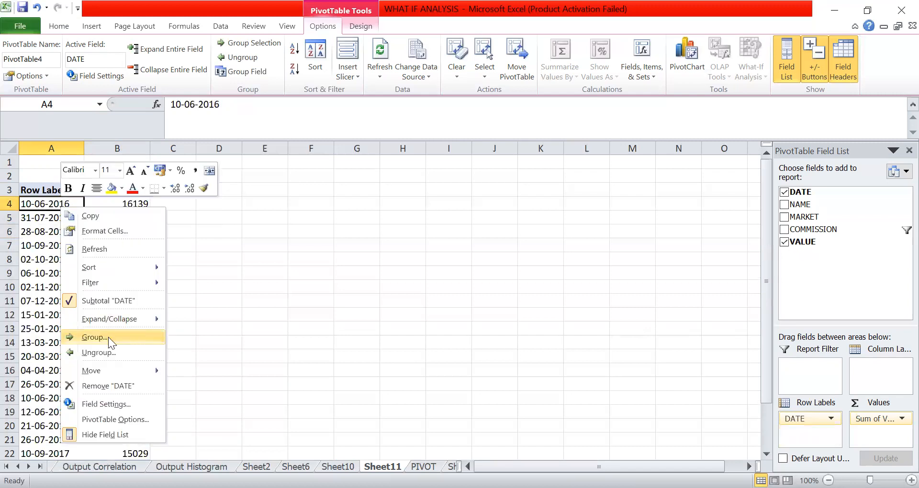
click(108, 338)
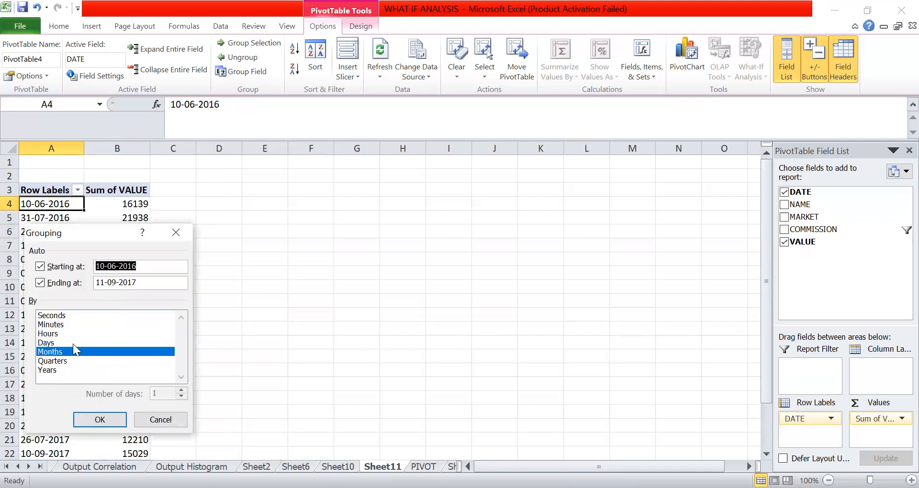
click(101, 418)
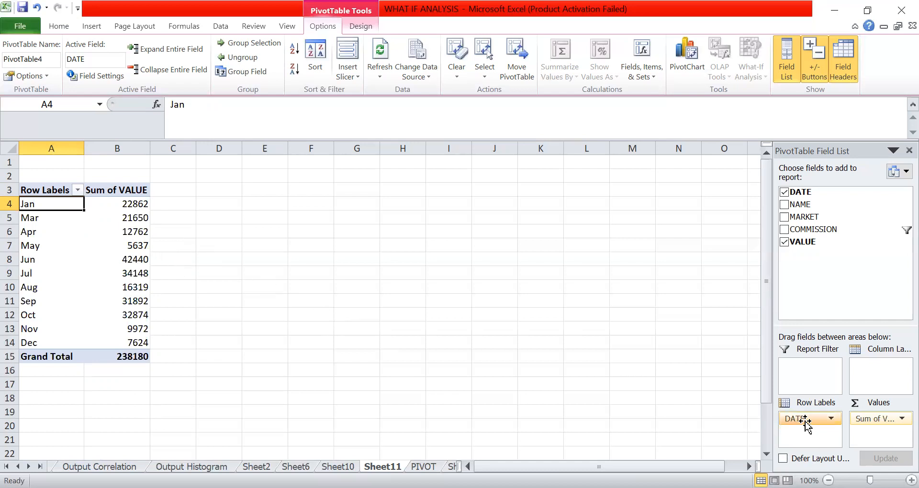
Clear the DATE and VALUE fields, then rebuild the pivot table with DATE as rows, MARKET as columns and VALUE as values.
drag(806, 422, 718, 415)
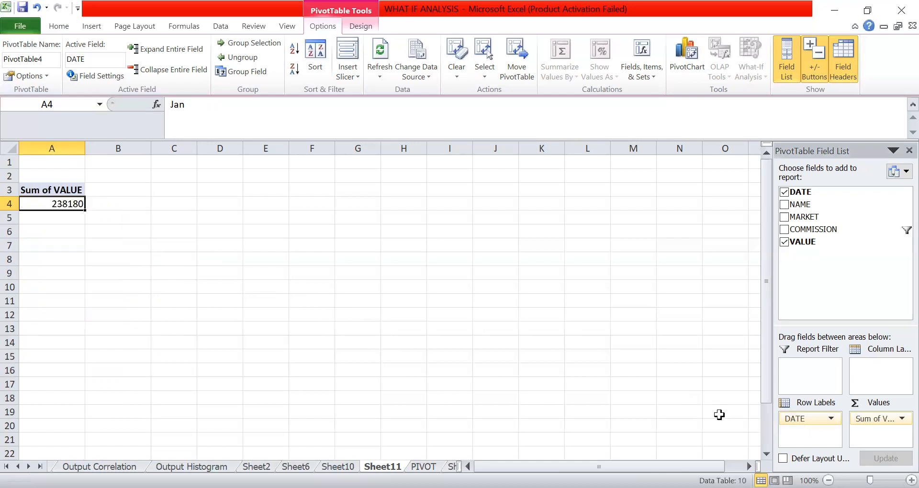
drag(859, 421, 717, 378)
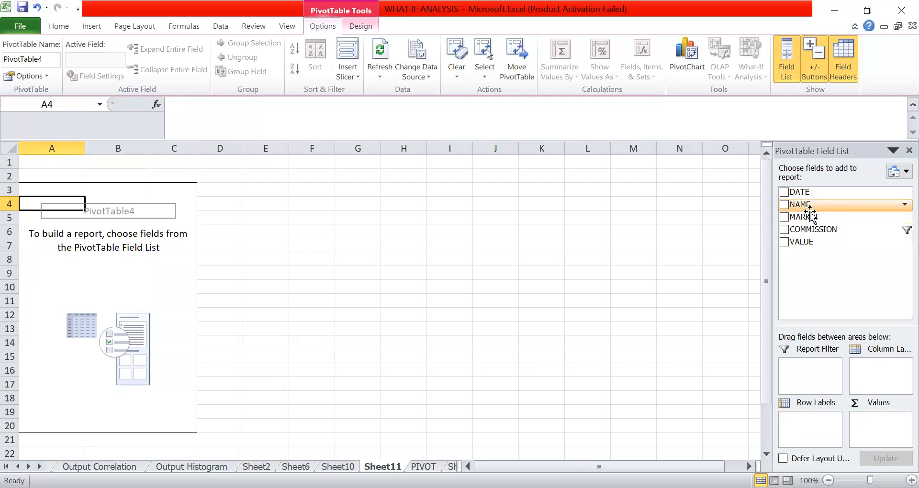
drag(805, 192, 823, 424)
drag(812, 216, 883, 371)
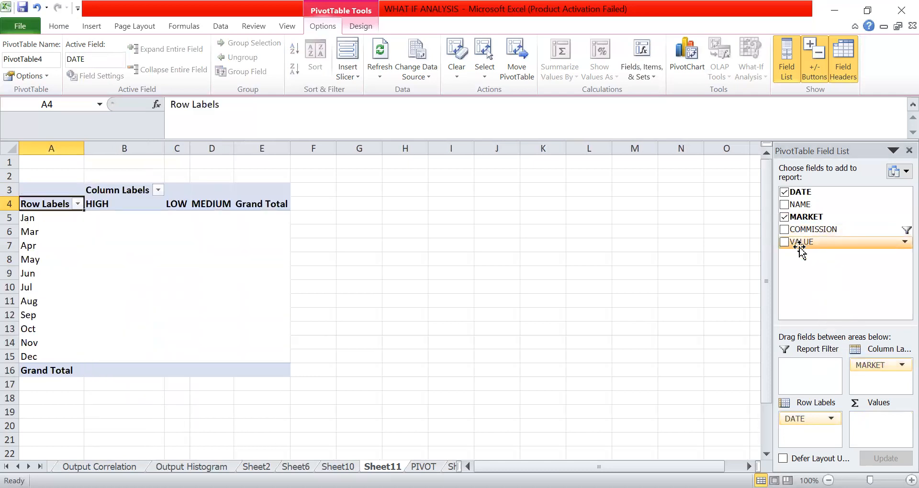
drag(804, 246, 879, 424)
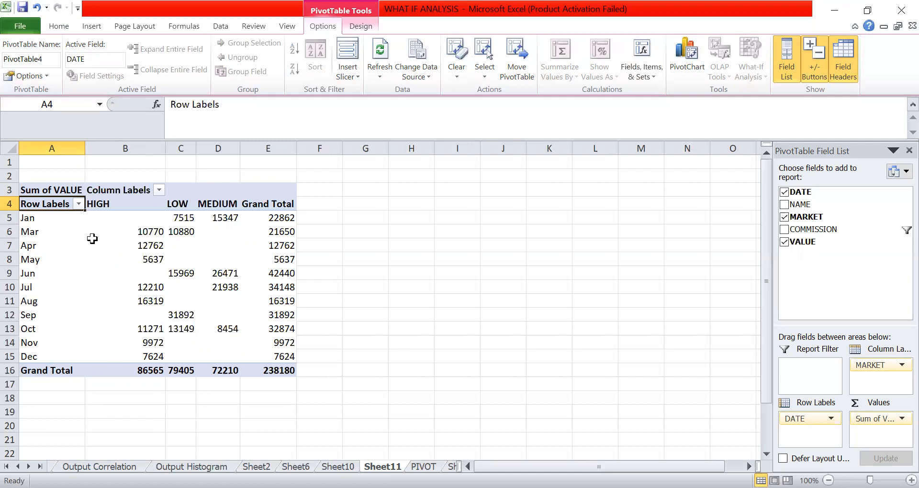
Change the VALUE field's summary calculation to Count.
mouse_move(92, 239)
mouse_move(212, 213)
mouse_move(257, 359)
mouse_move(257, 338)
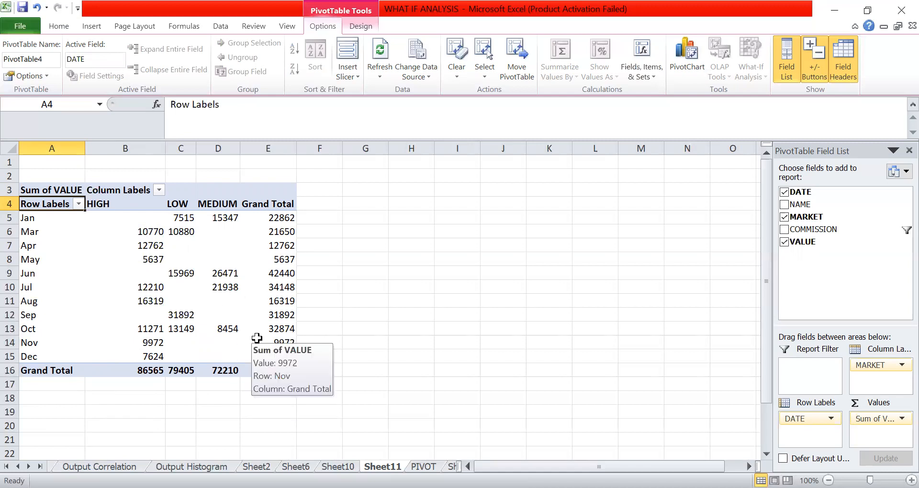
click(866, 420)
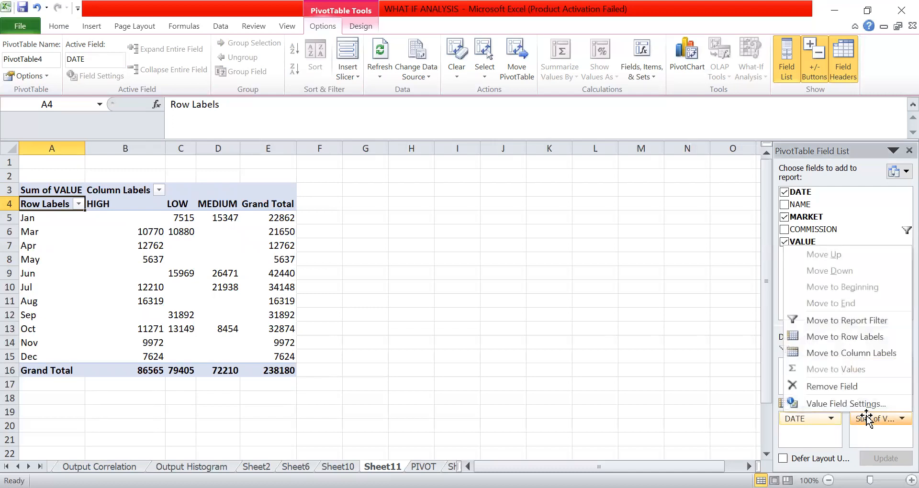
click(839, 404)
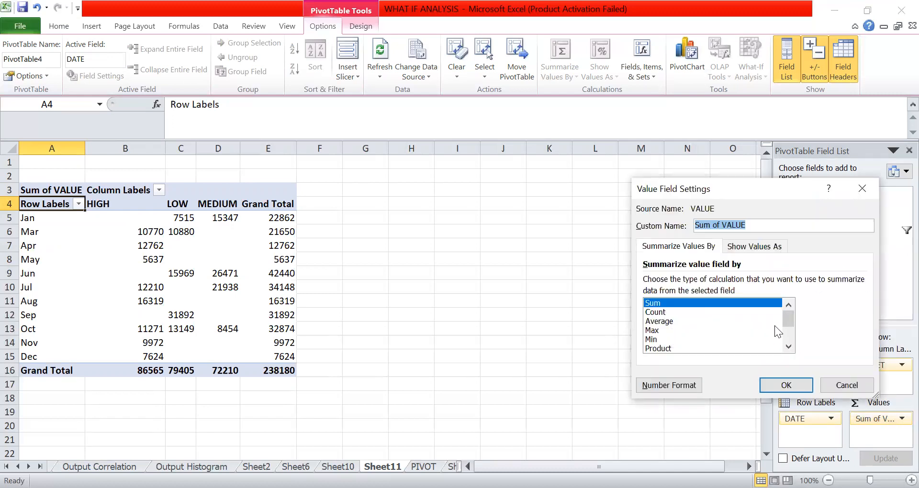
mouse_move(786, 323)
mouse_down()
mouse_move(788, 343)
mouse_move(784, 310)
mouse_up()
click(664, 313)
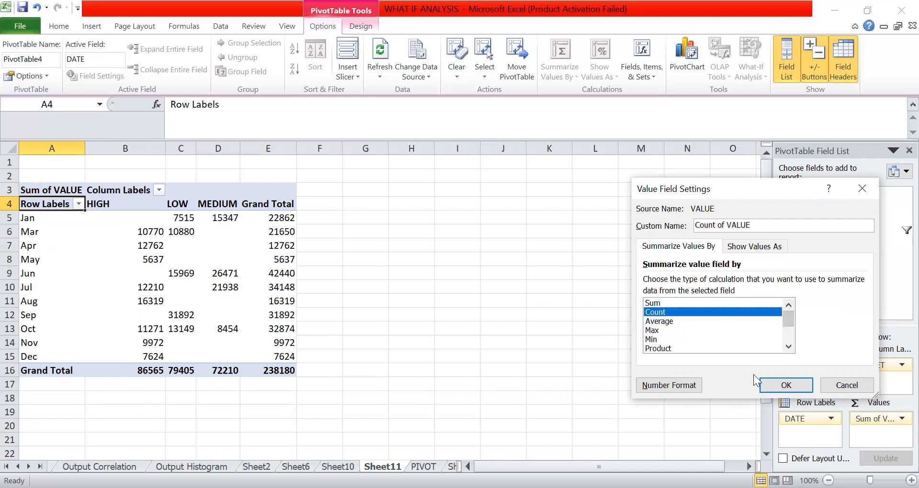
click(775, 386)
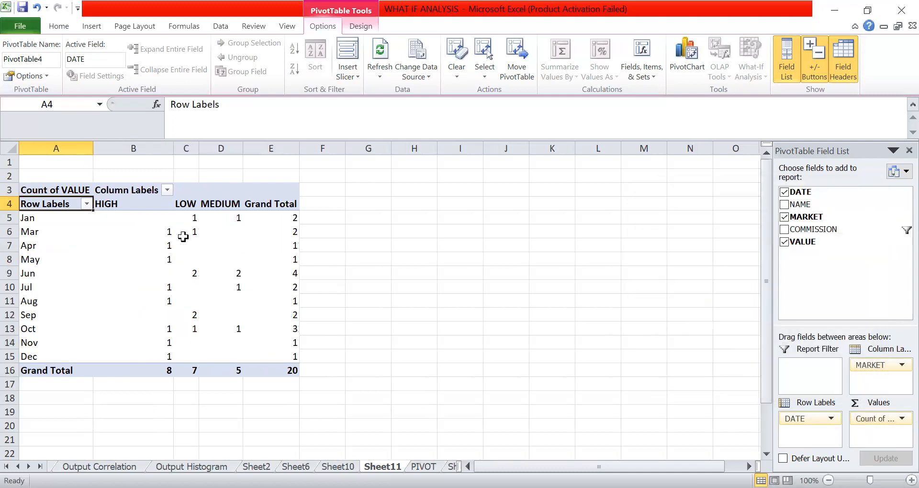
Set the VALUE field's summary calculation back to Sum.
mouse_move(252, 223)
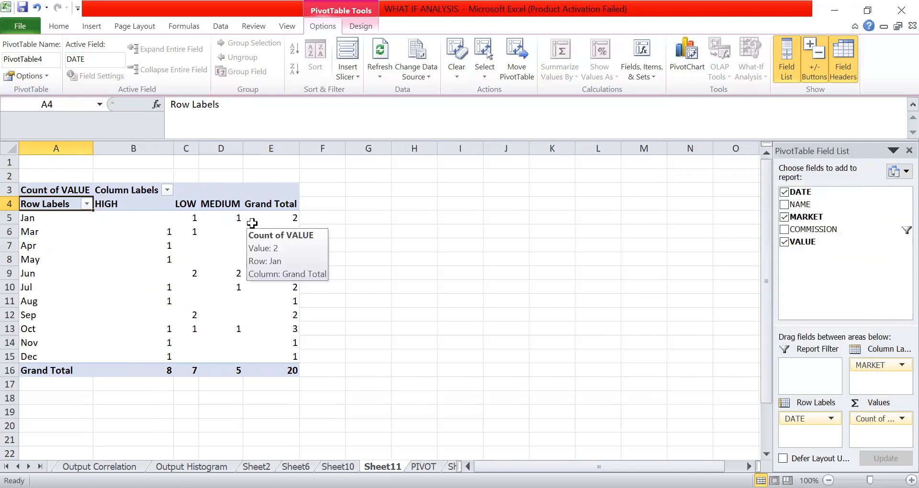
mouse_move(258, 253)
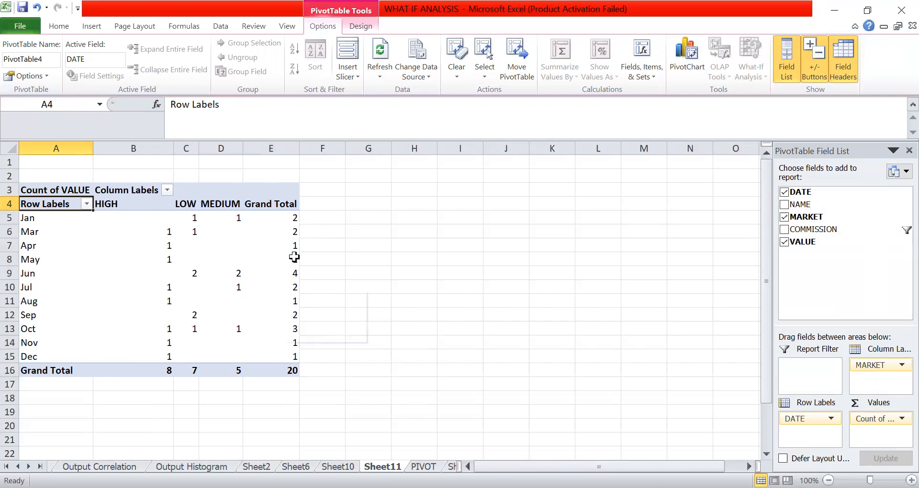
click(871, 419)
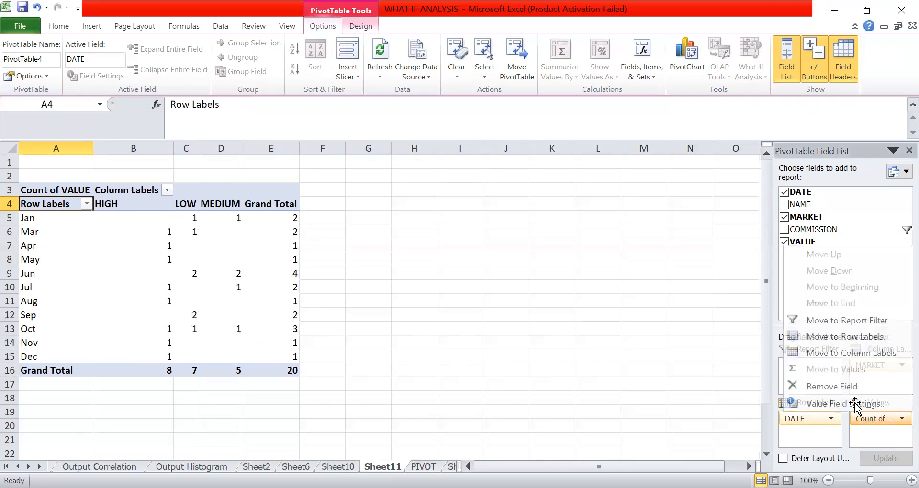
click(823, 406)
click(662, 303)
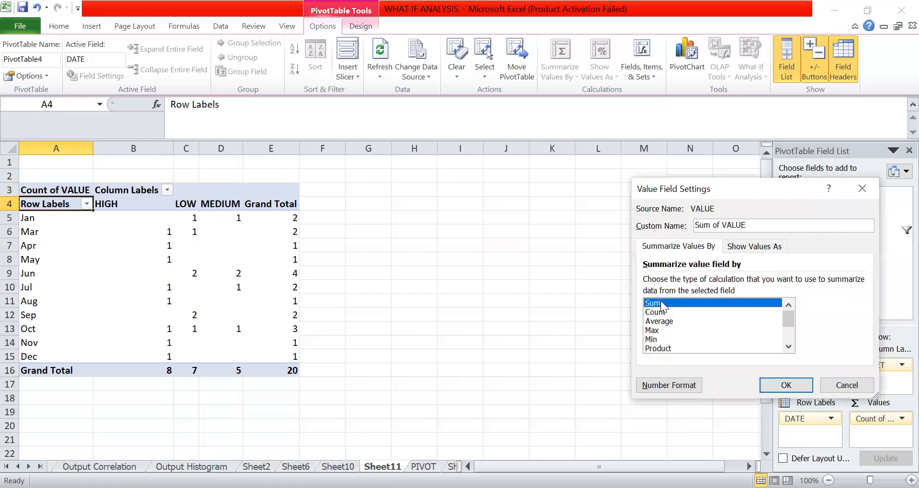
click(785, 385)
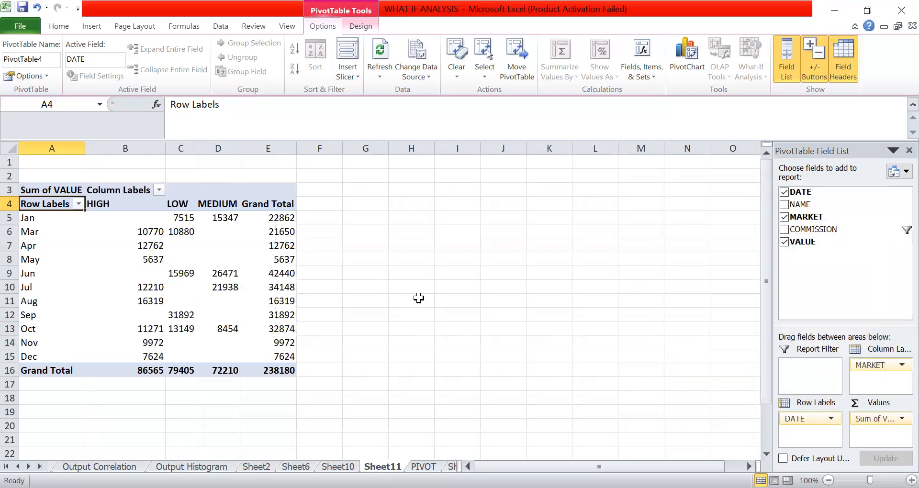